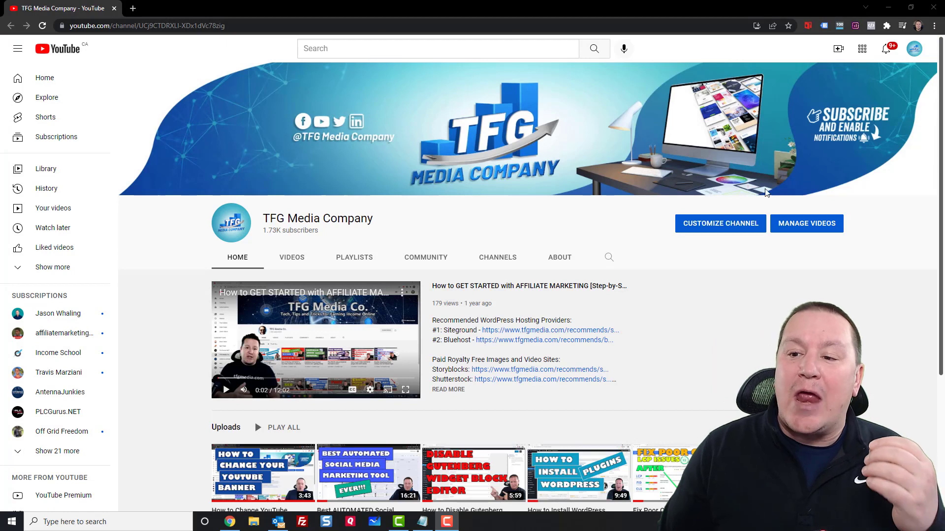
Open Customize Channel, go to the Basic info tab and scroll down to the empty Links section.
{"action": "mouse_move", "coordinate": [765, 178]}
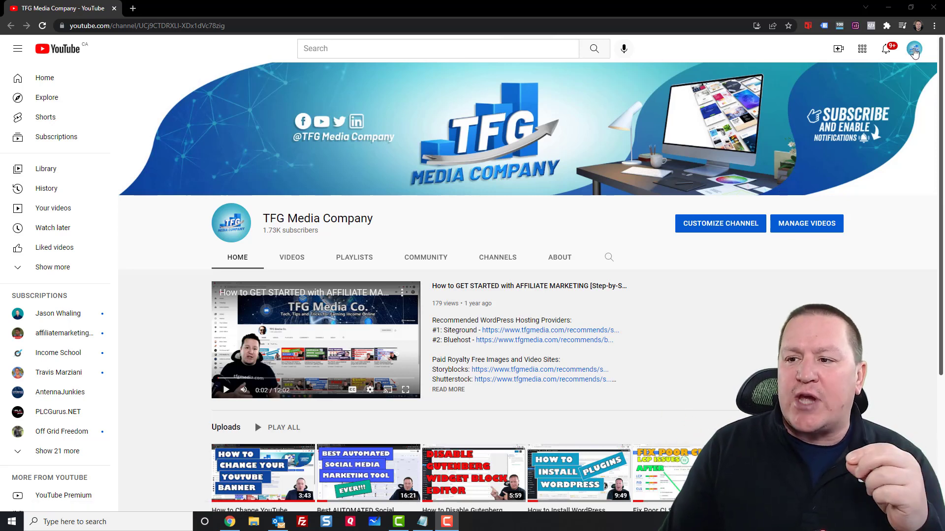
{"action": "left_click", "coordinate": [913, 51]}
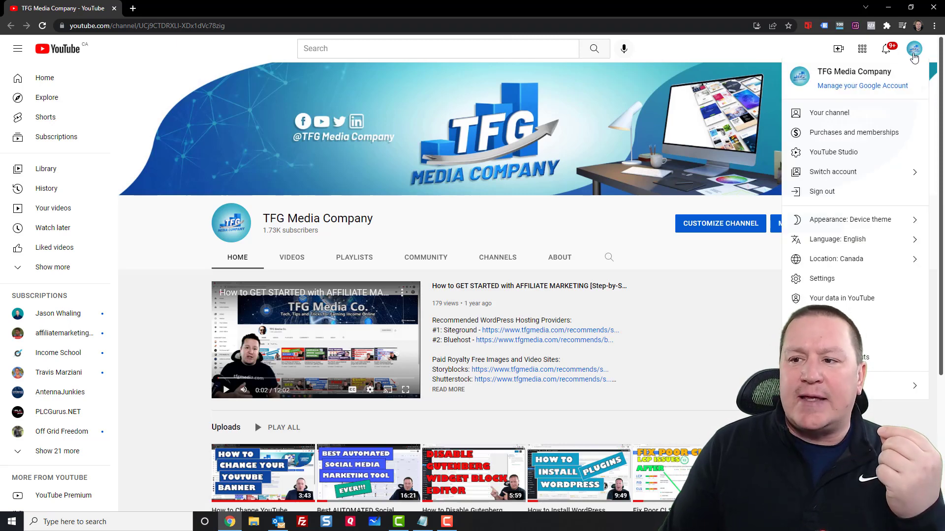
{"action": "left_click", "coordinate": [717, 281]}
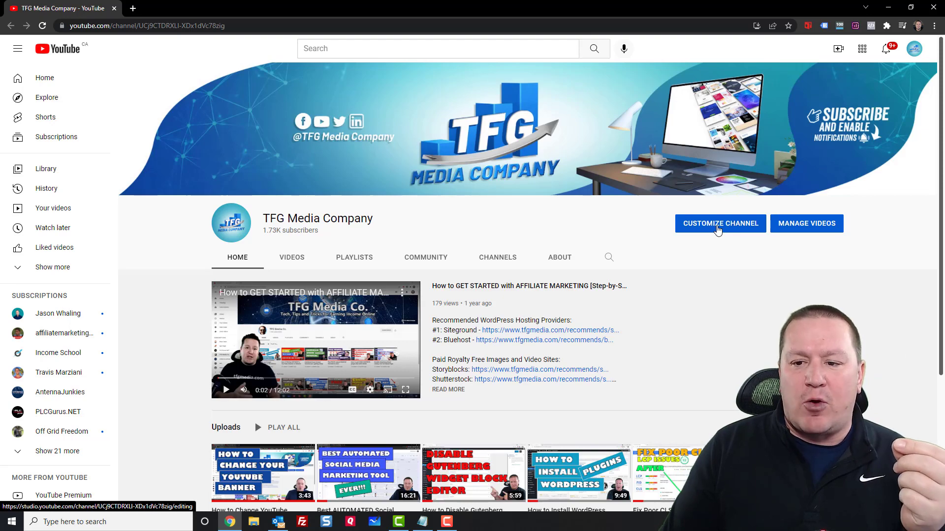
{"action": "left_click", "coordinate": [717, 227]}
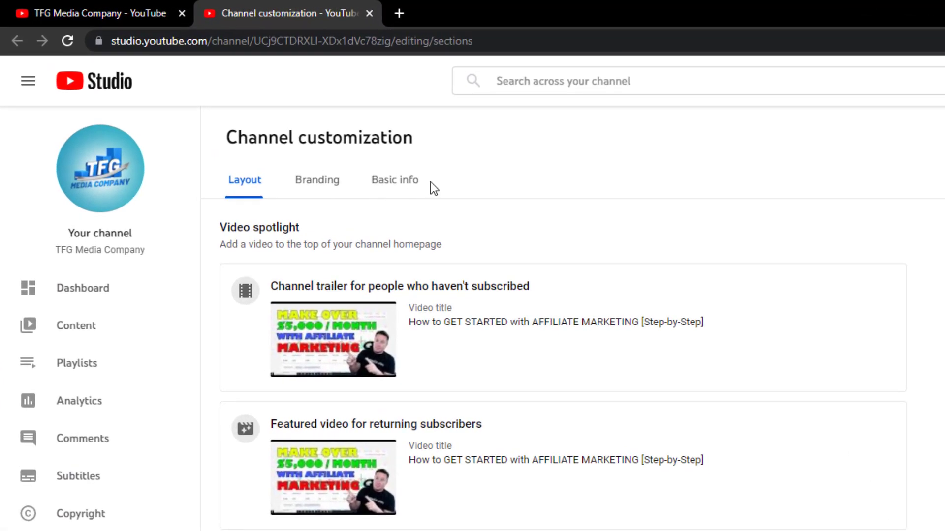
{"action": "left_click", "coordinate": [398, 191]}
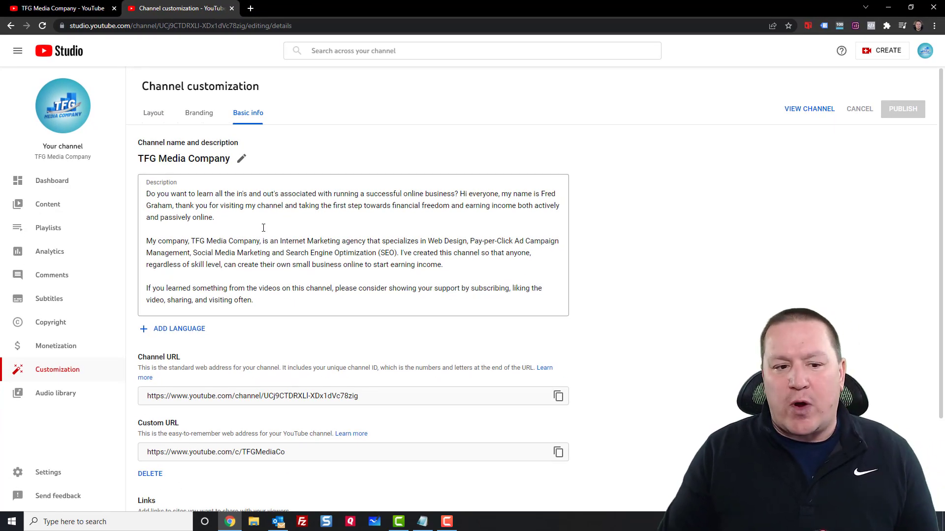
{"action": "scroll", "coordinate": [204, 304], "scroll_direction": "down", "scroll_amount": 2}
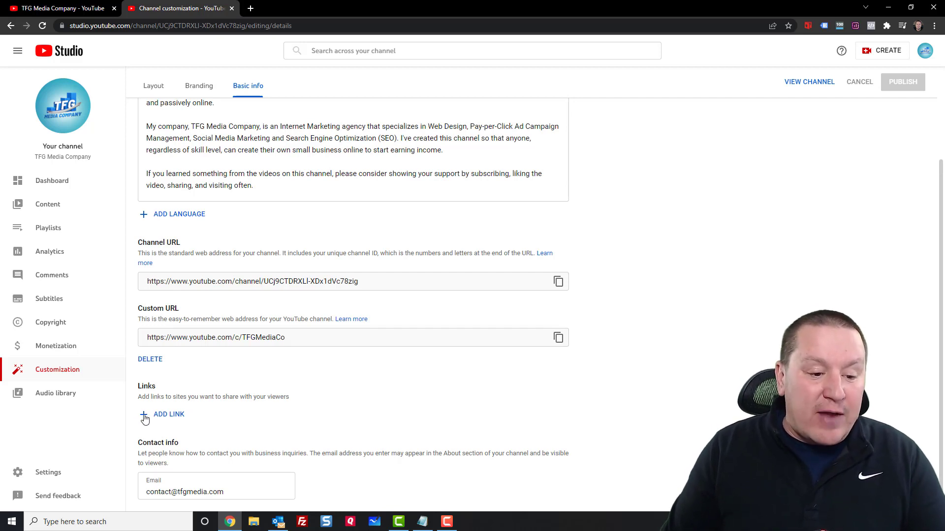
{"action": "left_click", "coordinate": [146, 415]}
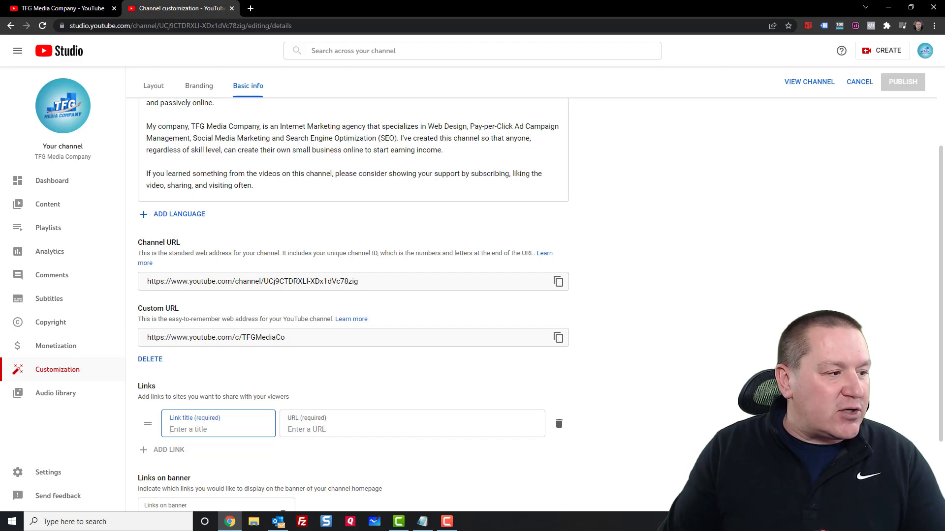
{"action": "key", "text": "alt+Tab"}
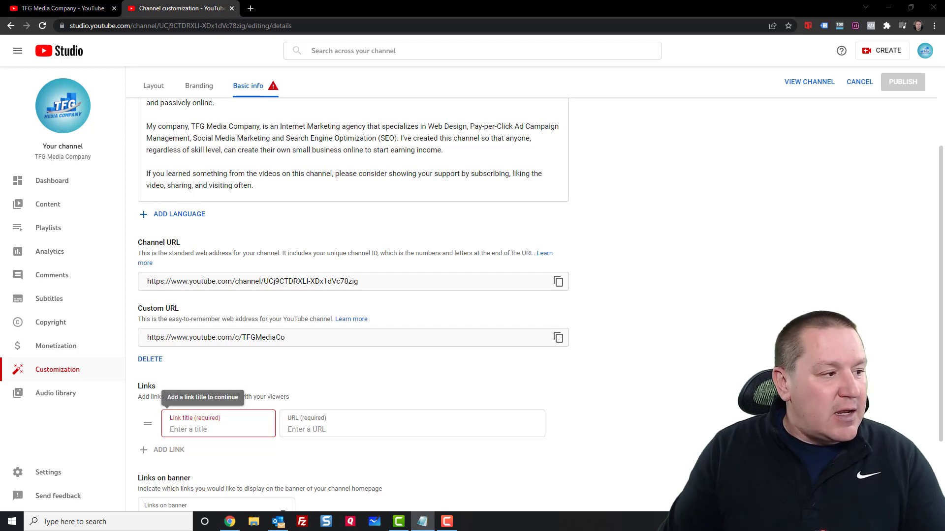
{"action": "left_click", "coordinate": [171, 429]}
{"action": "type", "text": "TFG Media"}
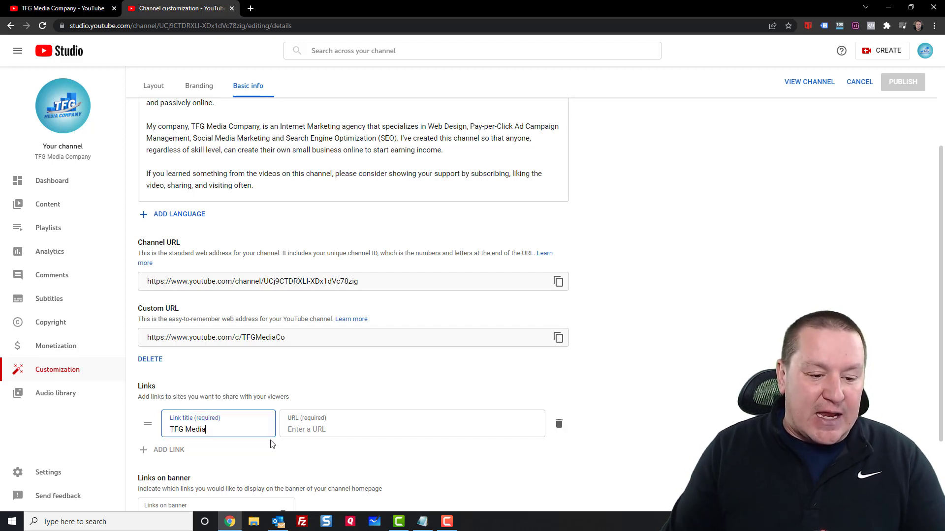
{"action": "key", "text": "alt+Tab"}
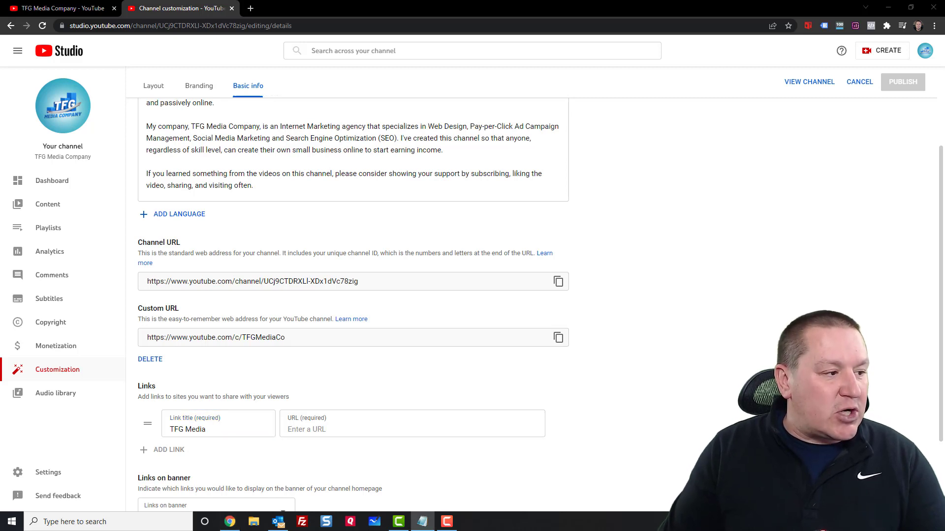
{"action": "left_click", "coordinate": [356, 430]}
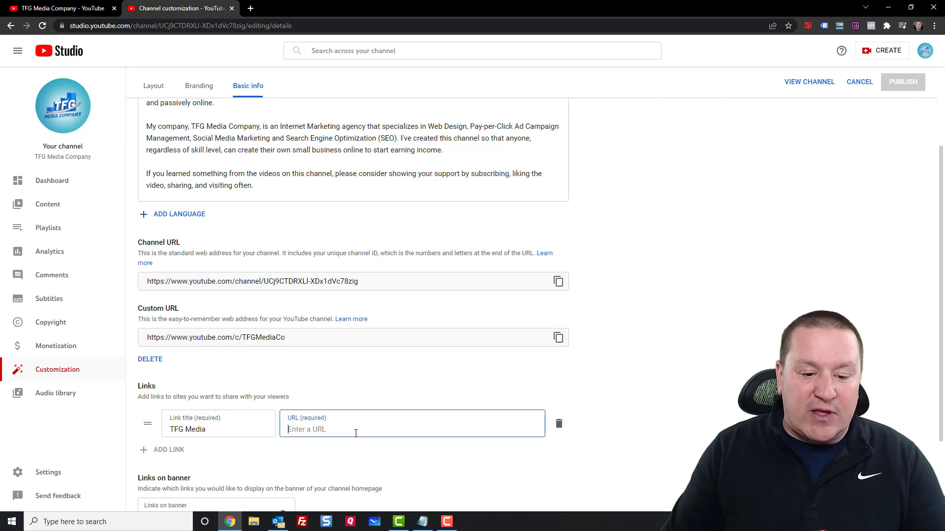
{"action": "type", "text": "https://www.tfgmedia.com"}
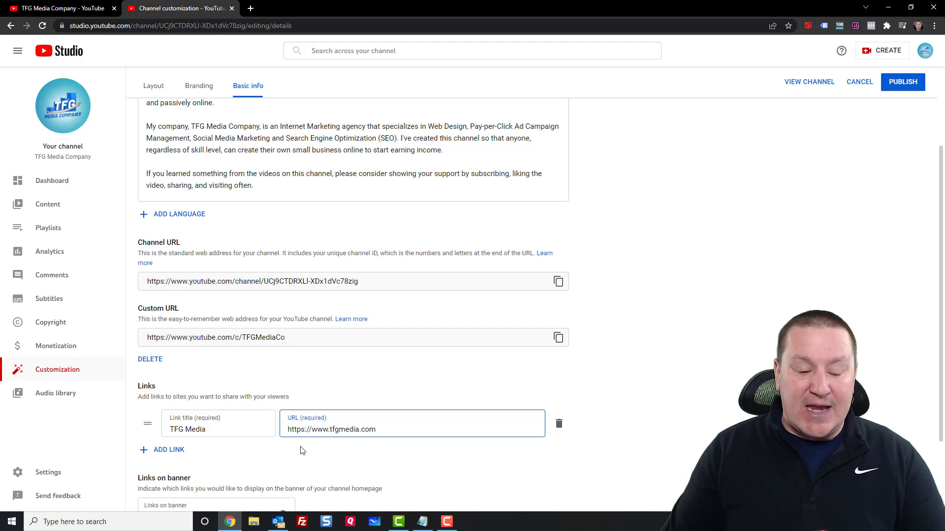
Add a second link titled 'Facebook' with the pasted TFG-Media-Company Facebook page URL.
{"action": "left_click", "coordinate": [162, 450]}
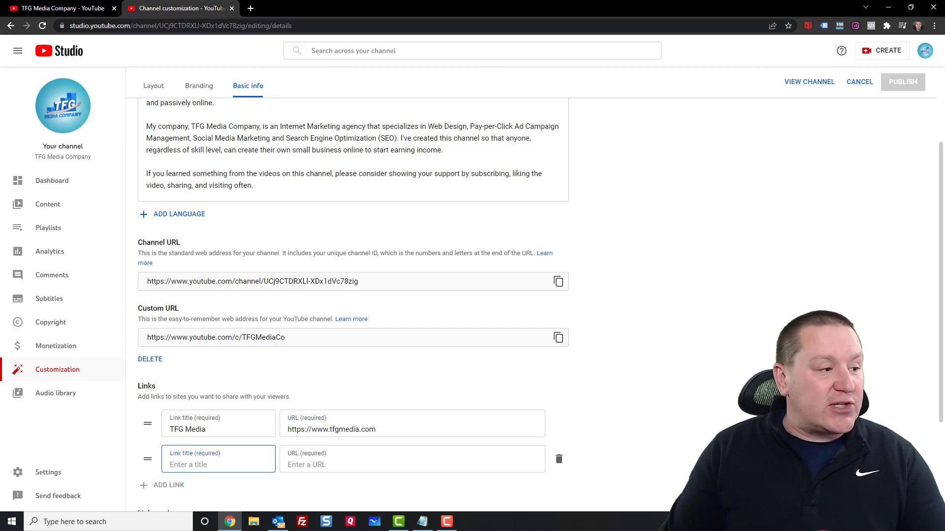
{"action": "key", "text": "alt+Tab"}
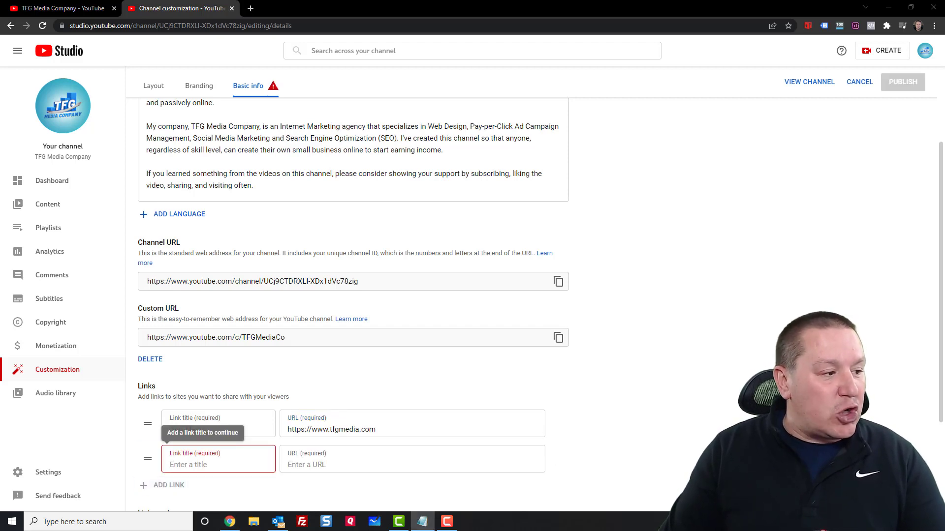
{"action": "key", "text": "alt+Tab"}
{"action": "type", "text": "Facebook"}
{"action": "key", "text": "alt+Tab"}
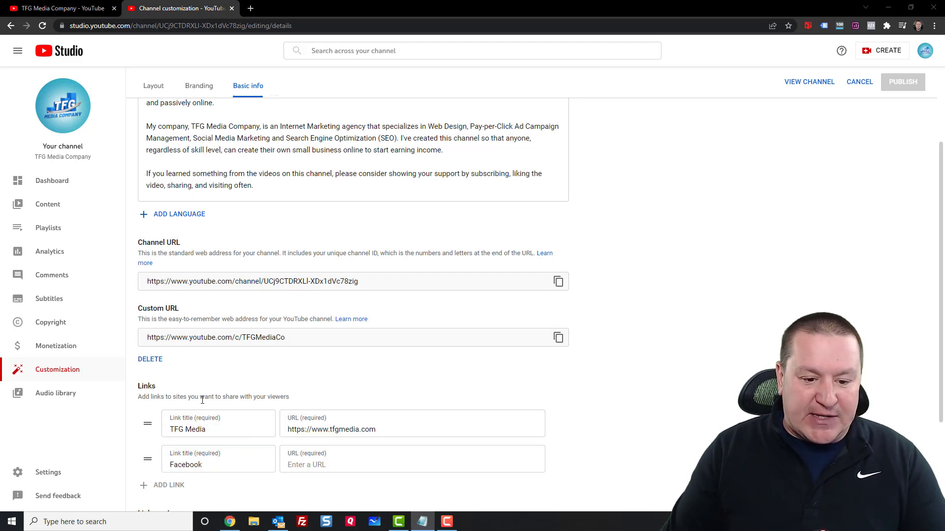
{"action": "key", "text": "alt+Tab"}
{"action": "key", "text": "Tab"}
{"action": "type", "text": "https://www.facebook.com/TFG-Media-Company"}
{"action": "scroll", "coordinate": [610, 378], "scroll_direction": "down", "scroll_amount": 1}
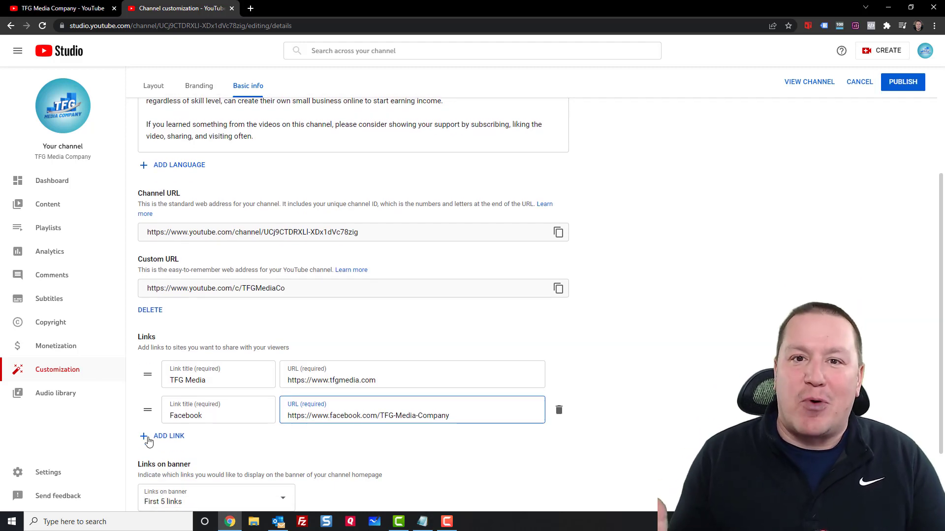
{"action": "left_click", "coordinate": [148, 438]}
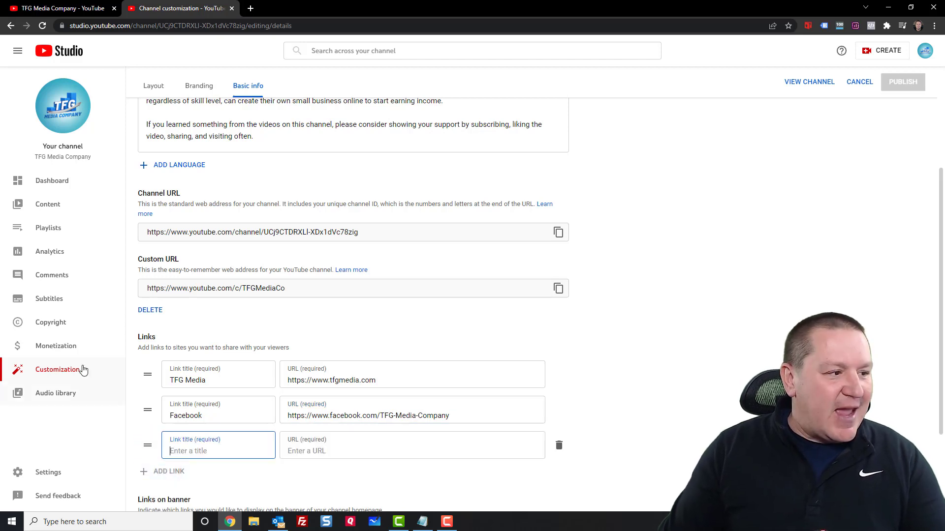
{"action": "key", "text": "alt+Tab"}
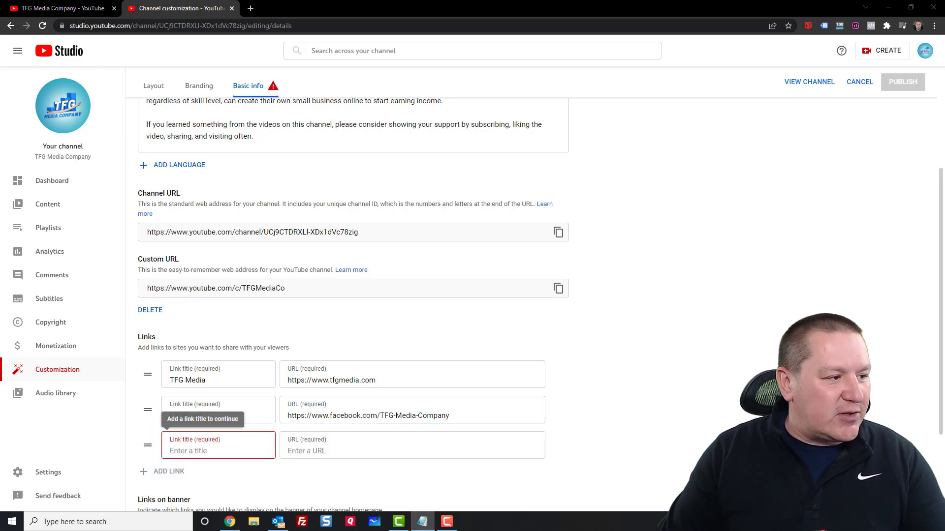
{"action": "left_click", "coordinate": [221, 449]}
{"action": "type", "text": "Twitter"}
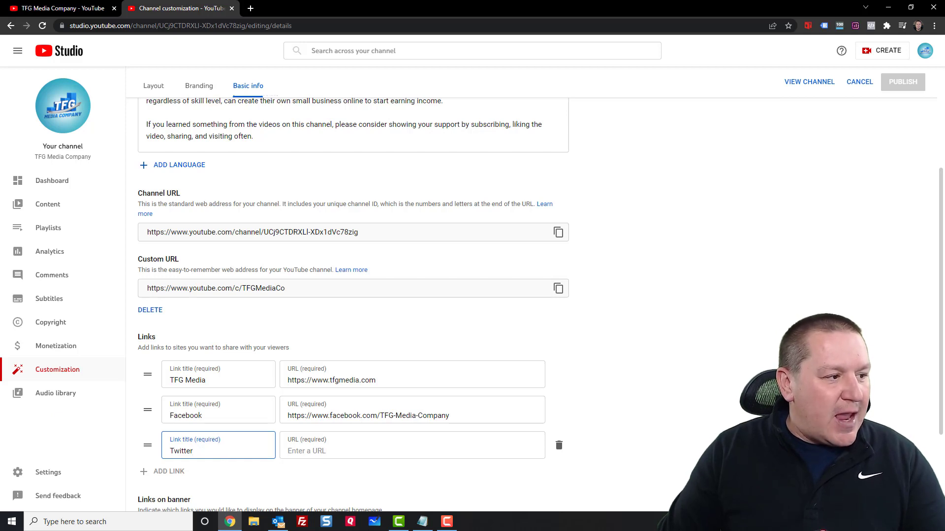
{"action": "key", "text": "alt+Tab"}
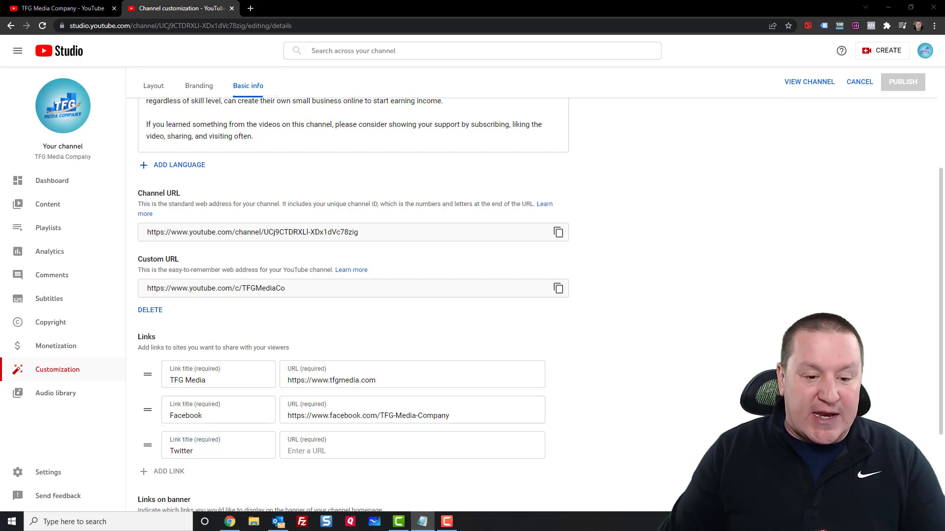
{"action": "left_click", "coordinate": [333, 449]}
{"action": "type", "text": "https://twitter.com/tfgmediacompany"}
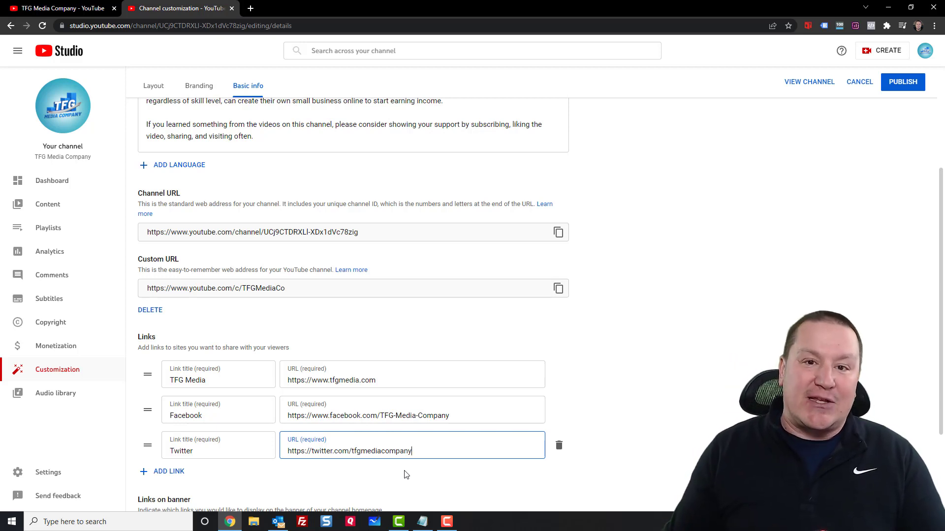
Add a fourth link titled 'LinkedIn' with the pasted tfg-media-company LinkedIn page URL.
{"action": "left_click", "coordinate": [163, 473]}
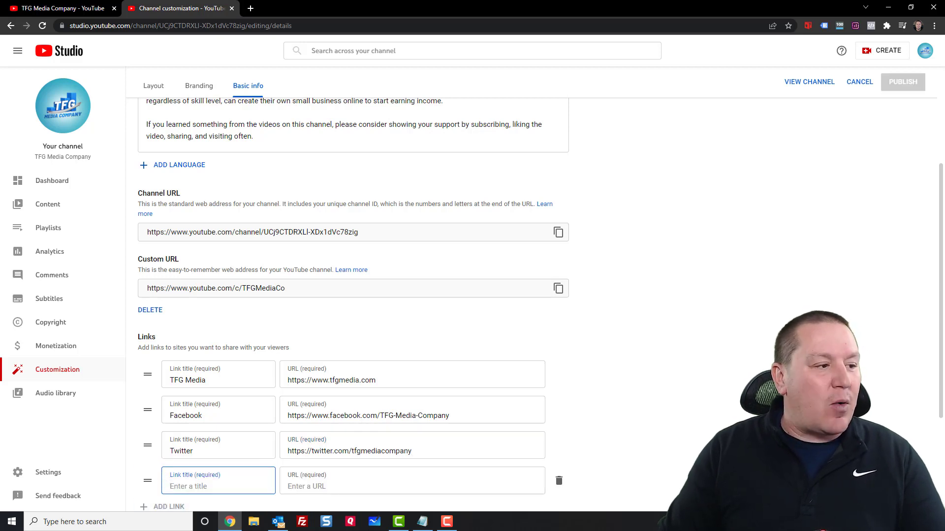
{"action": "key", "text": "alt+Tab"}
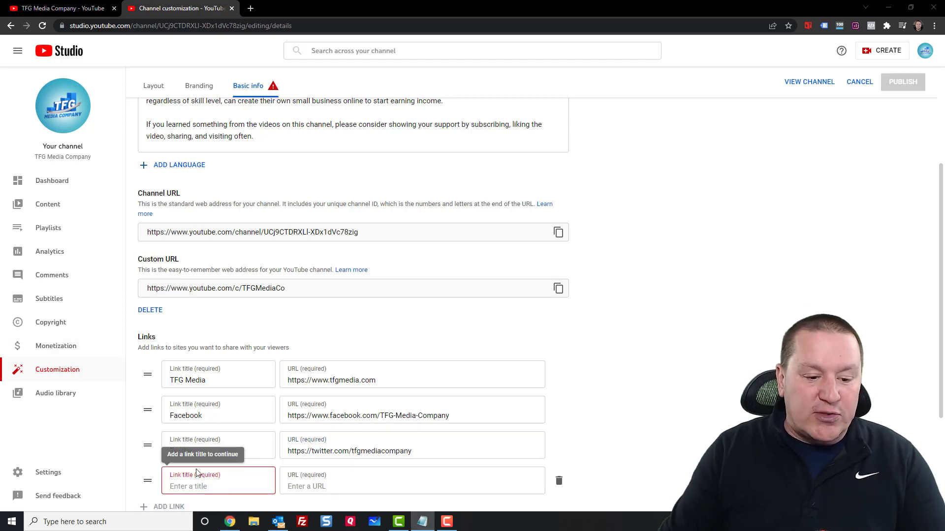
{"action": "left_click", "coordinate": [187, 484]}
{"action": "type", "text": "LinkedIn"}
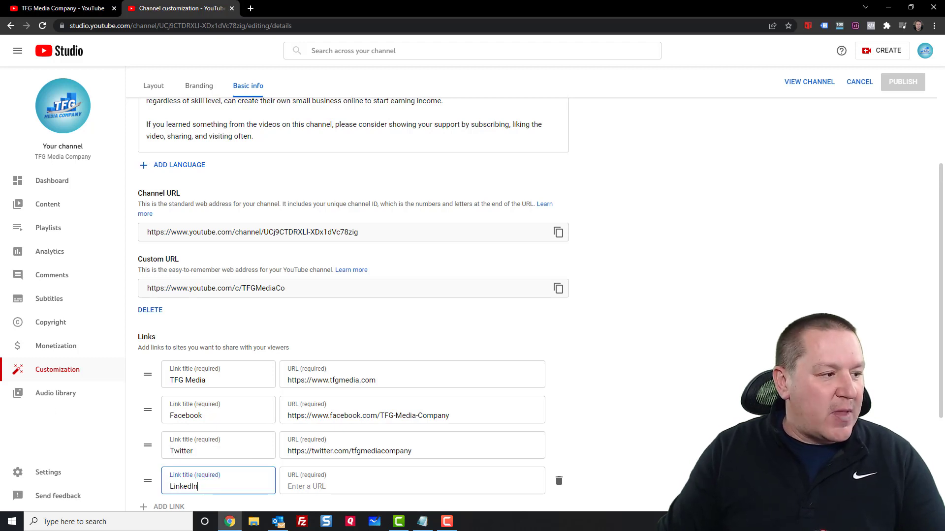
{"action": "key", "text": "alt+Tab"}
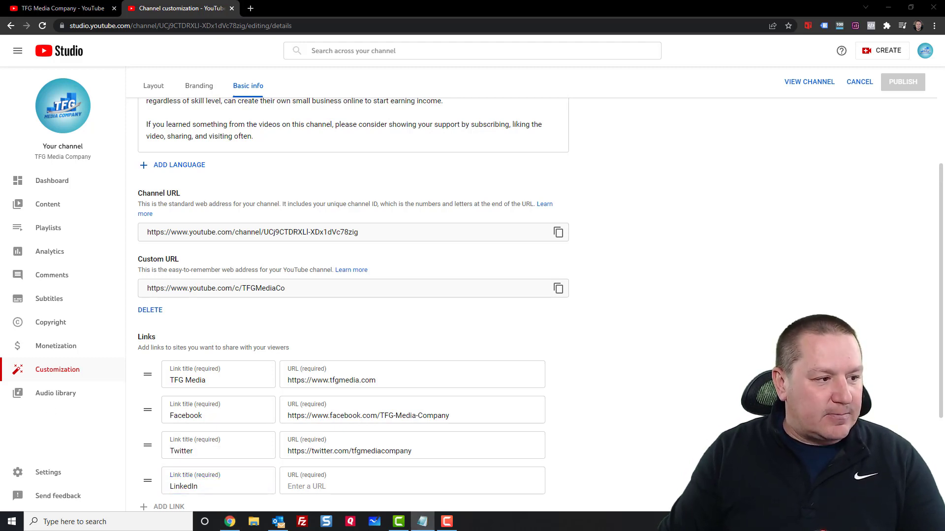
{"action": "left_click", "coordinate": [295, 487]}
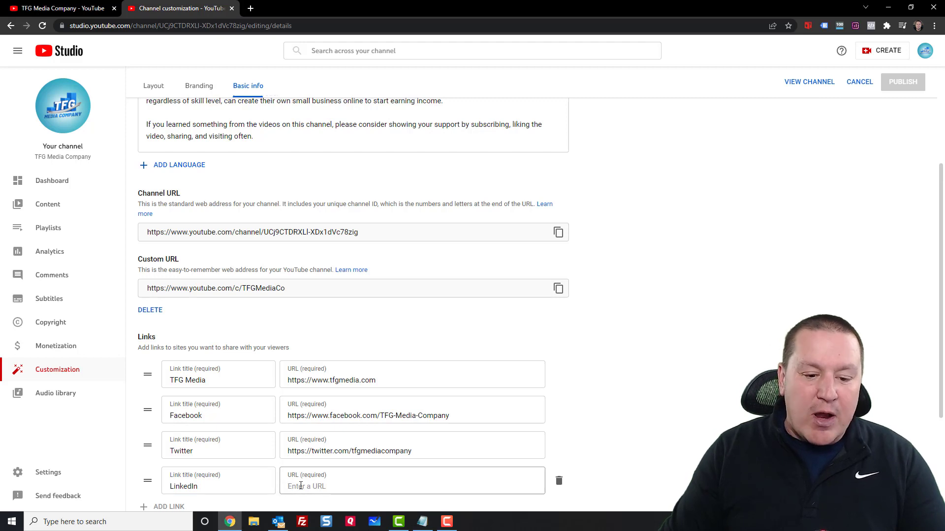
{"action": "type", "text": "https://www.linkedin.com/company/tfg-media-company/"}
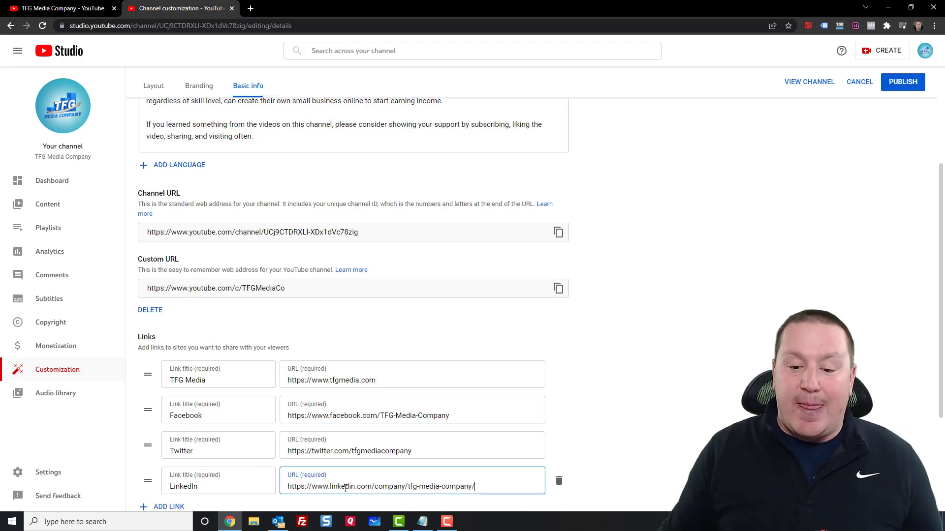
{"action": "scroll", "coordinate": [349, 460], "scroll_direction": "down", "scroll_amount": 2}
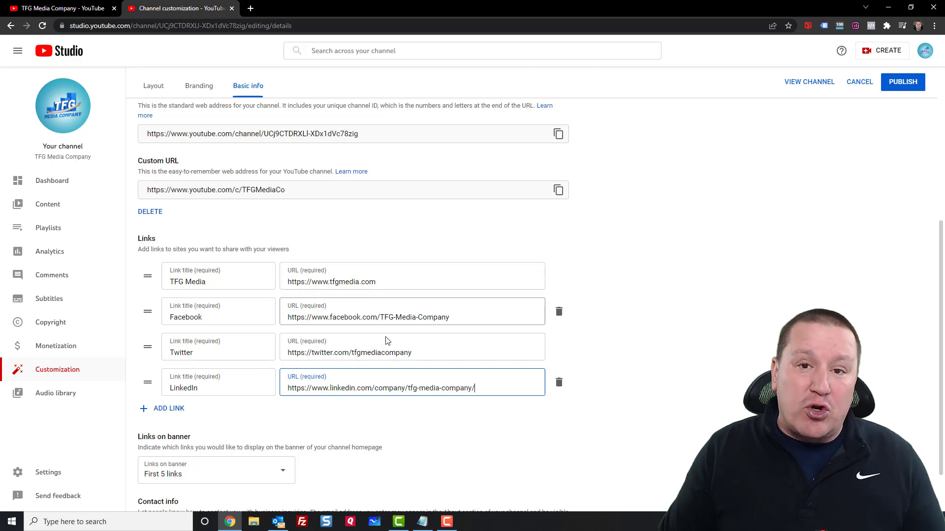
Publish the four channel links and view the TFG Media Company channel on YouTube.
{"action": "left_click", "coordinate": [908, 88]}
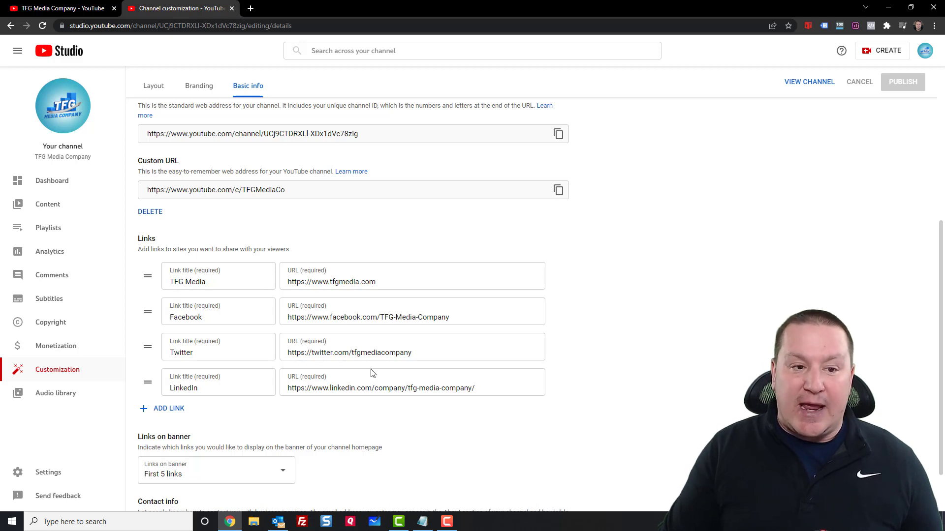
{"action": "left_click", "coordinate": [70, 110]}
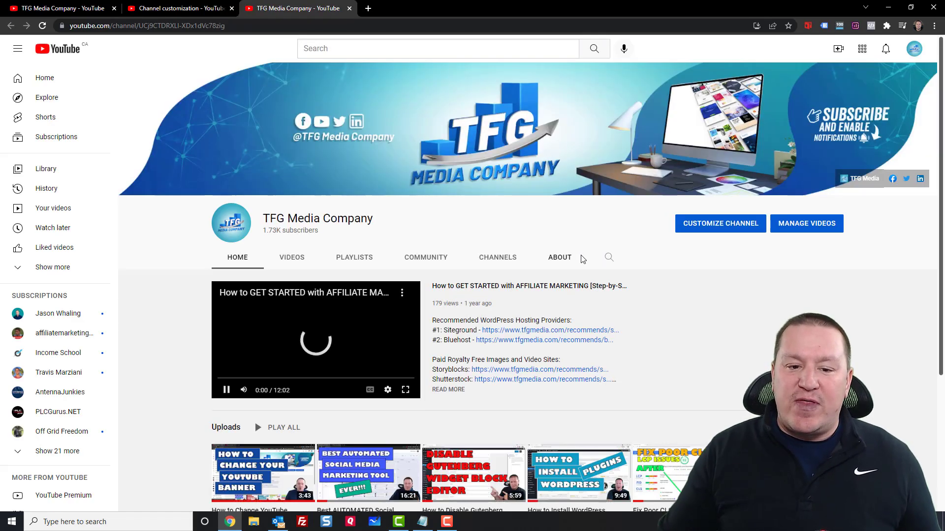
Pause the autoplaying featured video on the TFG Media Company channel page.
{"action": "left_click", "coordinate": [330, 374]}
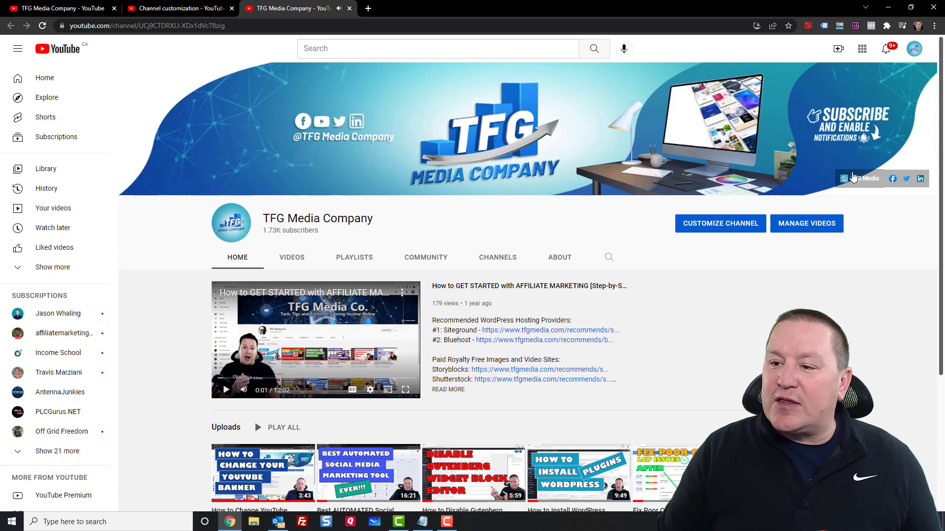